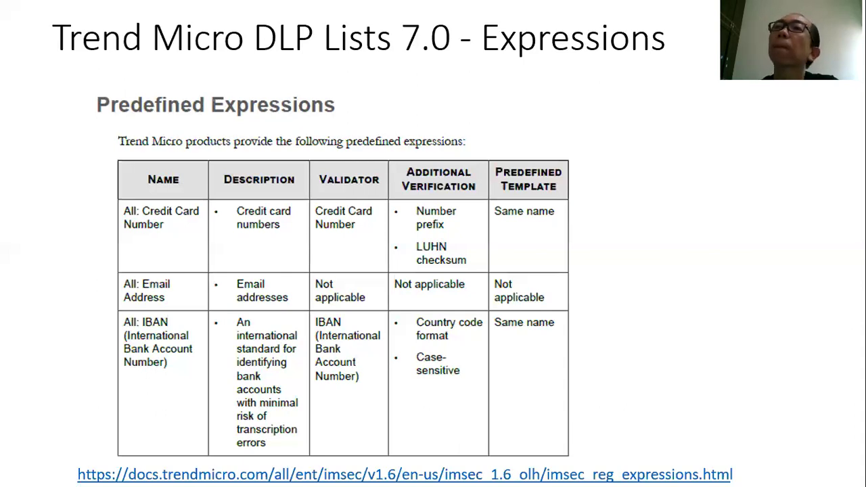
Step: Advance past the regex tutorial video slide to the Malaysia: Phone Number expression breakdown slide
{"action": "key", "text": "Right"}
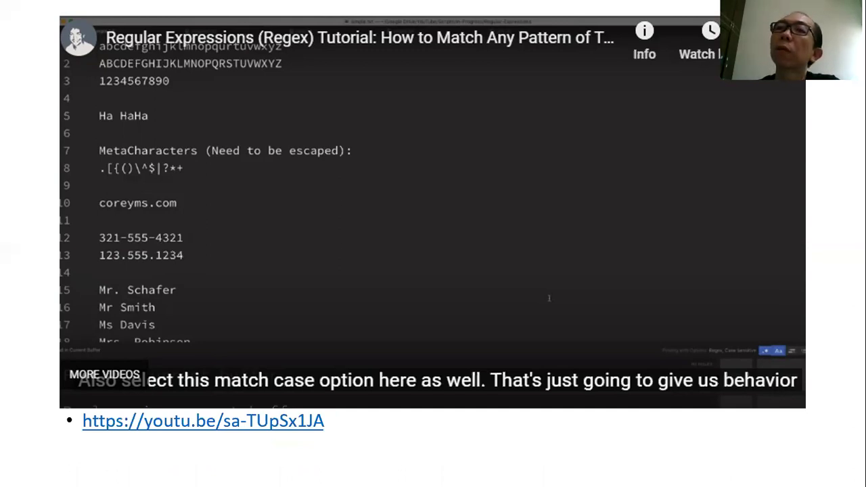
{"action": "key", "text": "Right"}
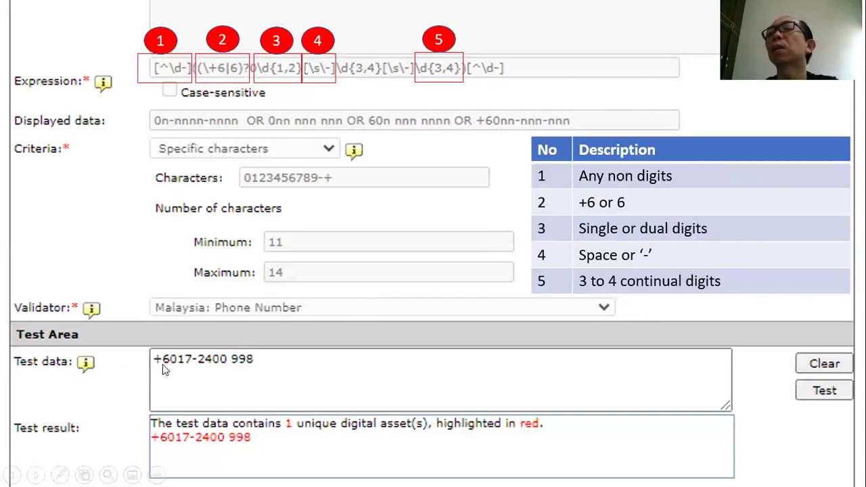
Step: Advance to the DLP 7.0 Lists - Keywords slide showing the predefined keyword lists table
{"action": "left_click", "coordinate": [250, 360]}
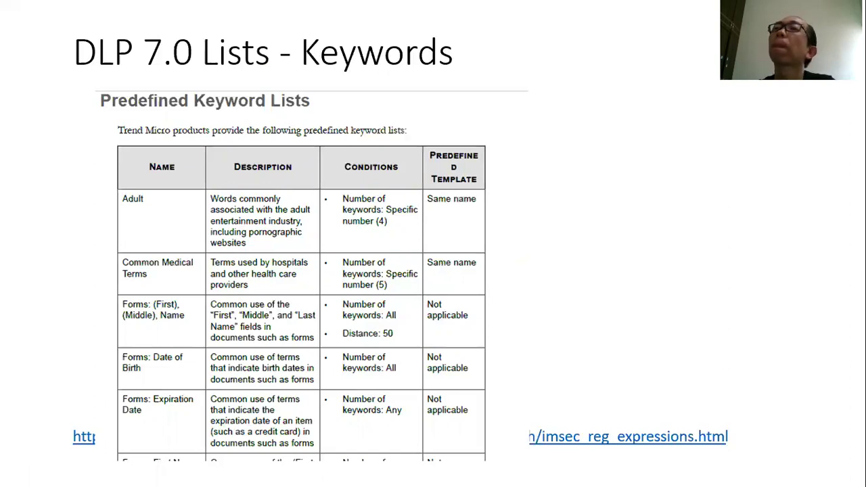
Step: Advance to the final slide, Data Loss Prevention Policies
{"action": "key", "text": "Right"}
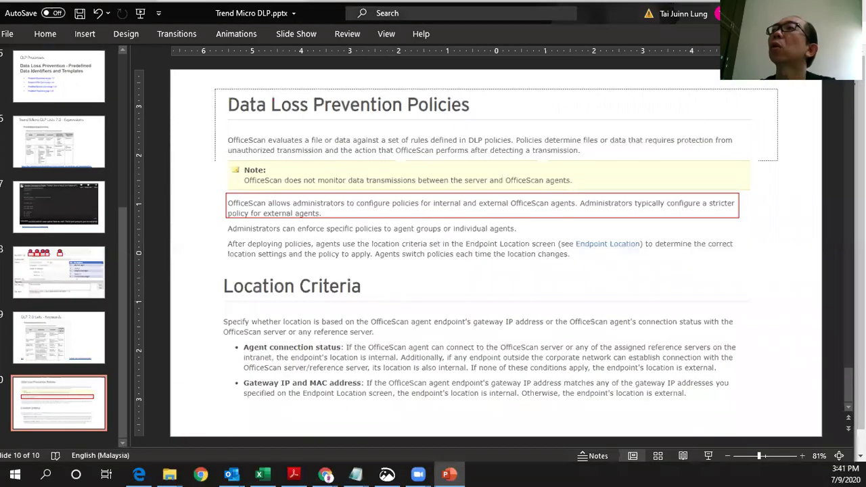
Step: Sign in to the Apex One console and open Policies > Policy Resources > DLP Data Identifiers
{"action": "key", "text": "alt+Tab"}
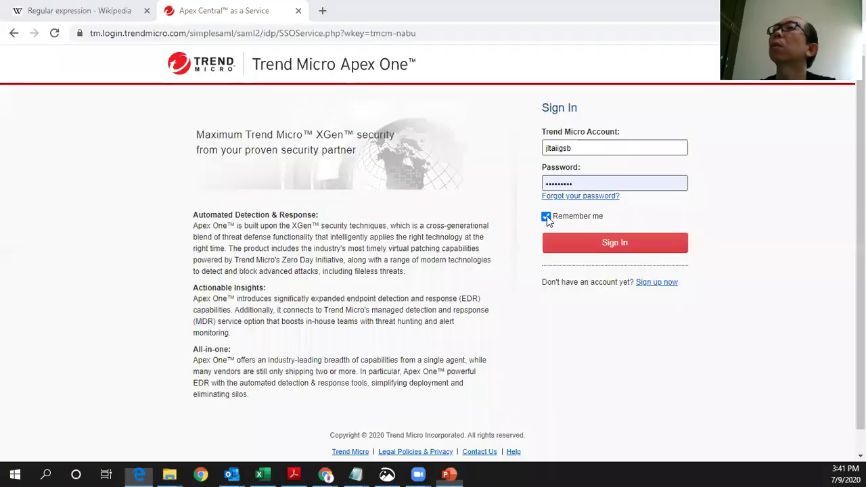
{"action": "left_click", "coordinate": [587, 247]}
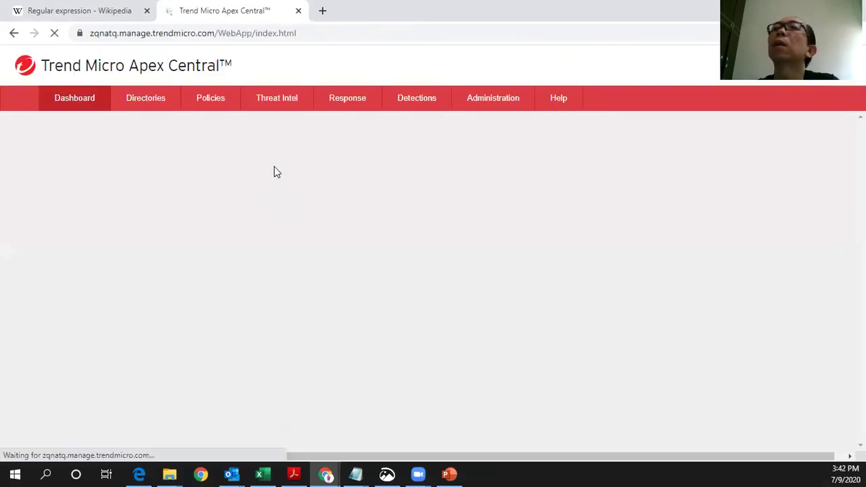
{"action": "mouse_move", "coordinate": [200, 110]}
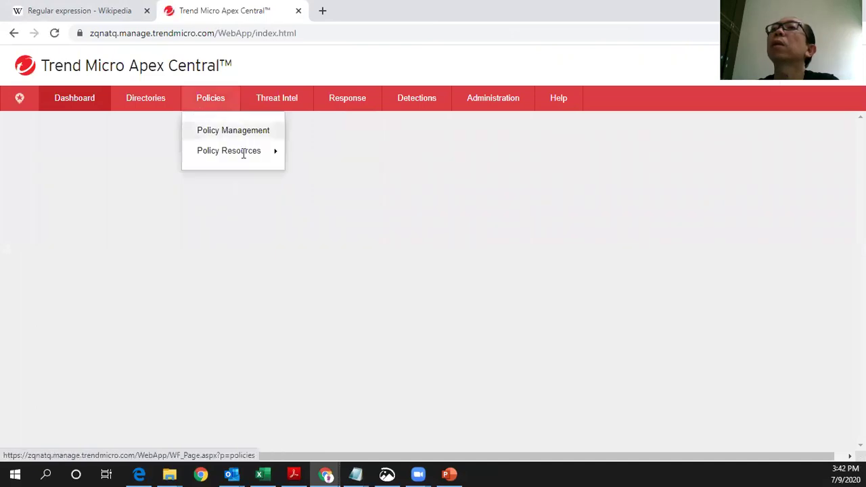
{"action": "mouse_move", "coordinate": [243, 153]}
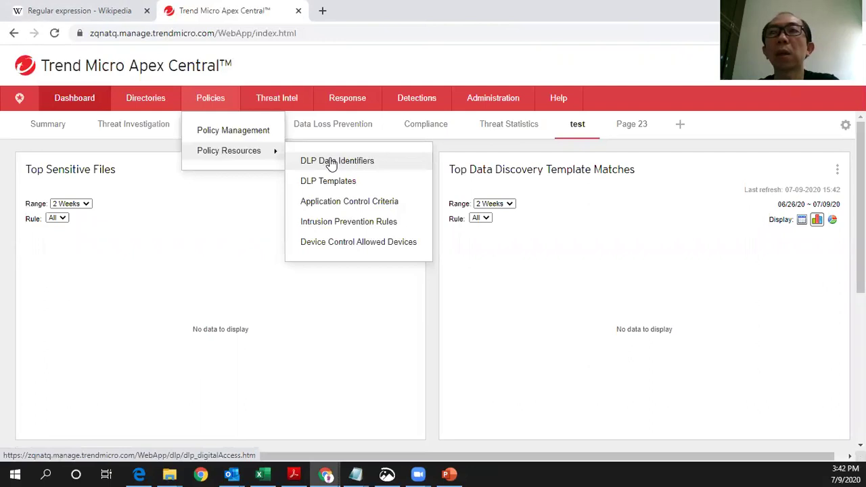
{"action": "left_click", "coordinate": [331, 162]}
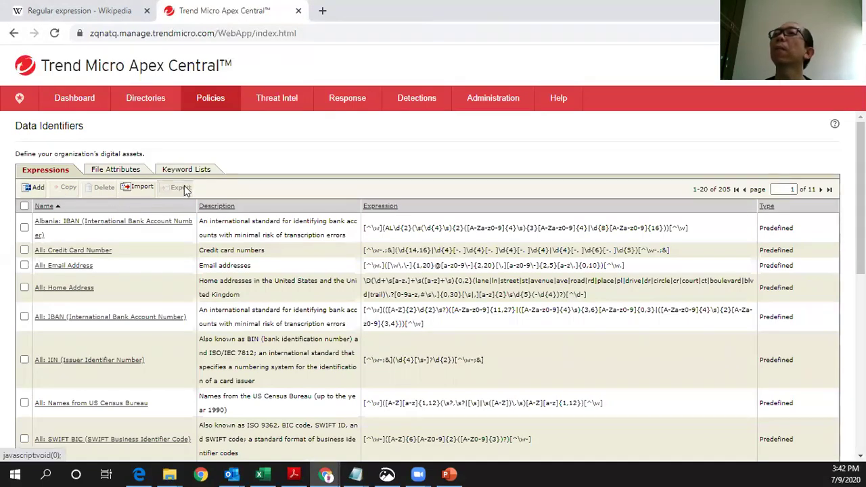
Step: Jump to page 7 of the expressions list and review the Malaysia: Mobile Phone Number expression
{"action": "double_click", "coordinate": [784, 191]}
{"action": "key", "text": "BackSpace"}
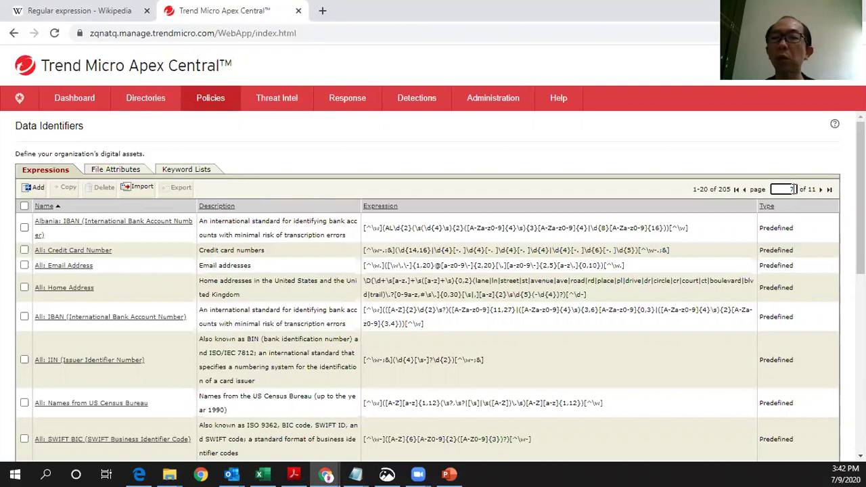
{"action": "type", "text": "7"}
{"action": "key", "text": "Return"}
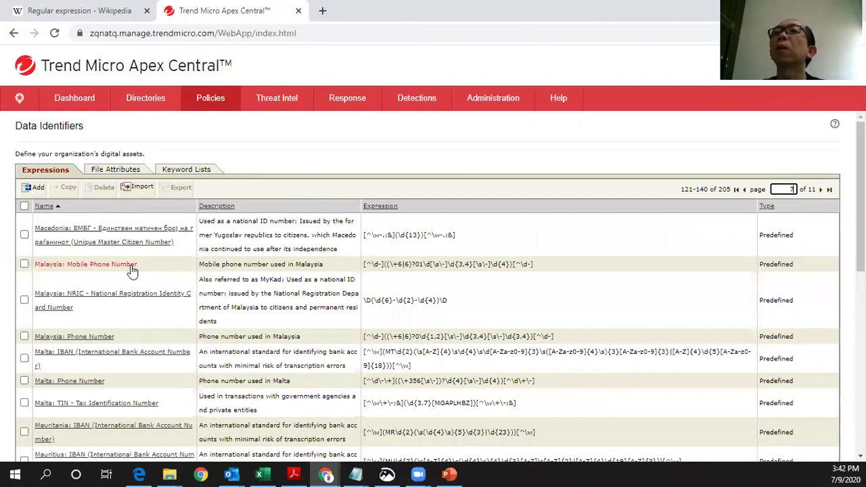
{"action": "left_click", "coordinate": [132, 268]}
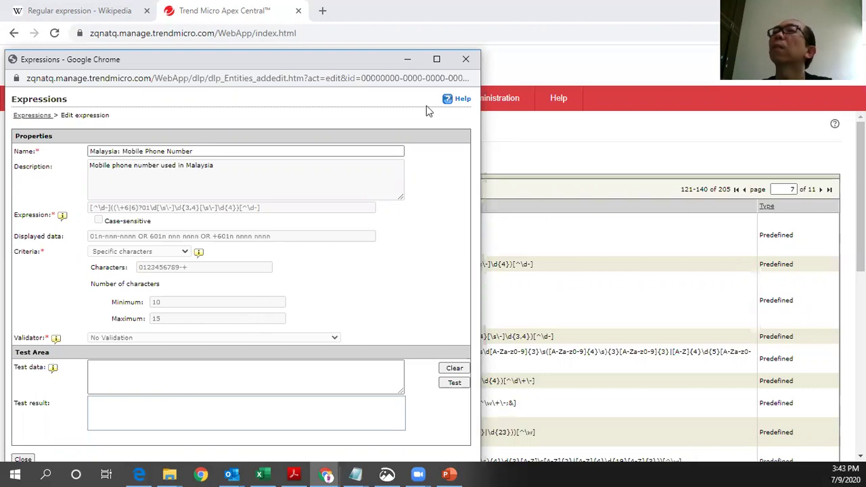
{"action": "left_click", "coordinate": [465, 60]}
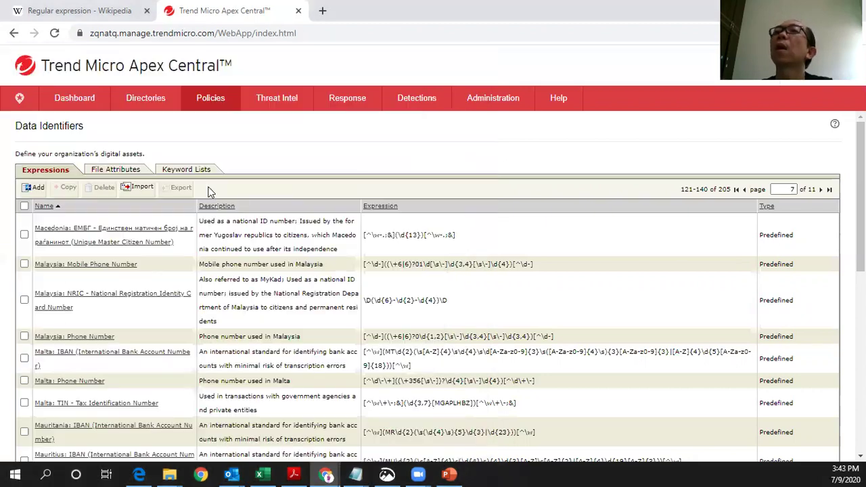
Step: Show the File Attributes tab and review the All File Extension attribute's details
{"action": "left_click", "coordinate": [128, 170]}
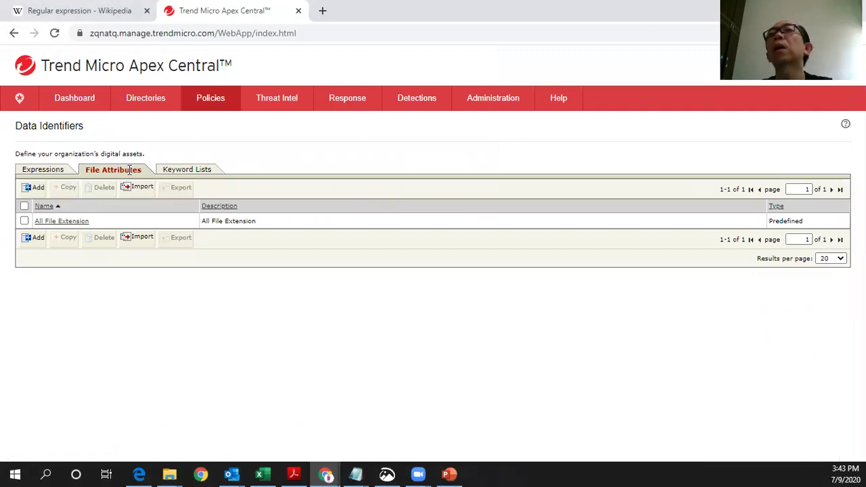
{"action": "left_click", "coordinate": [71, 225]}
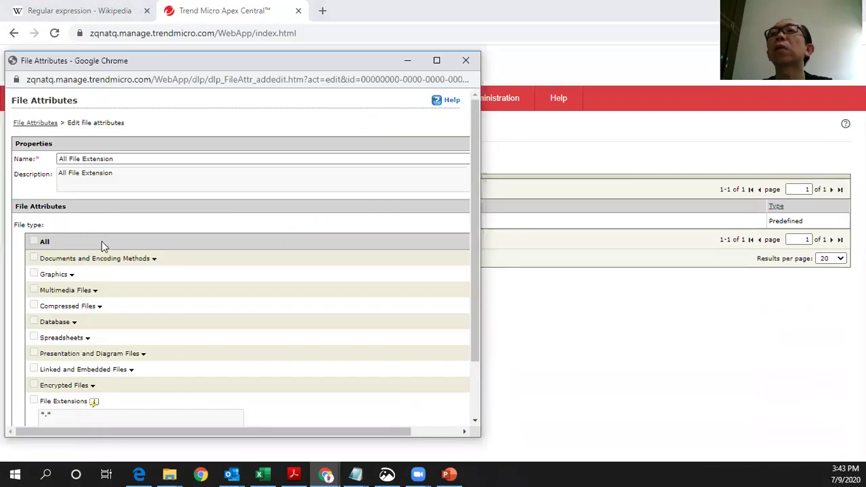
{"action": "scroll", "coordinate": [88, 242], "scroll_direction": "down", "scroll_amount": 1}
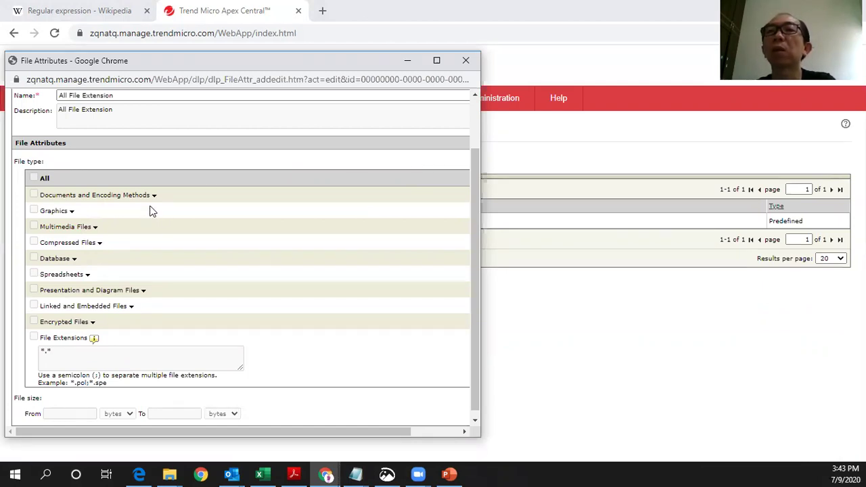
{"action": "left_click", "coordinate": [465, 62]}
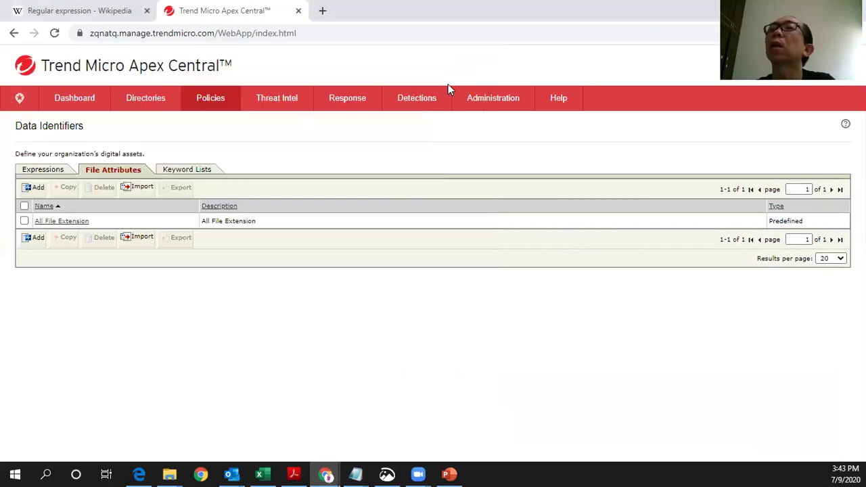
Step: Show the Keyword Lists tab and scroll down to the customized Managed keyword lists
{"action": "left_click", "coordinate": [195, 171]}
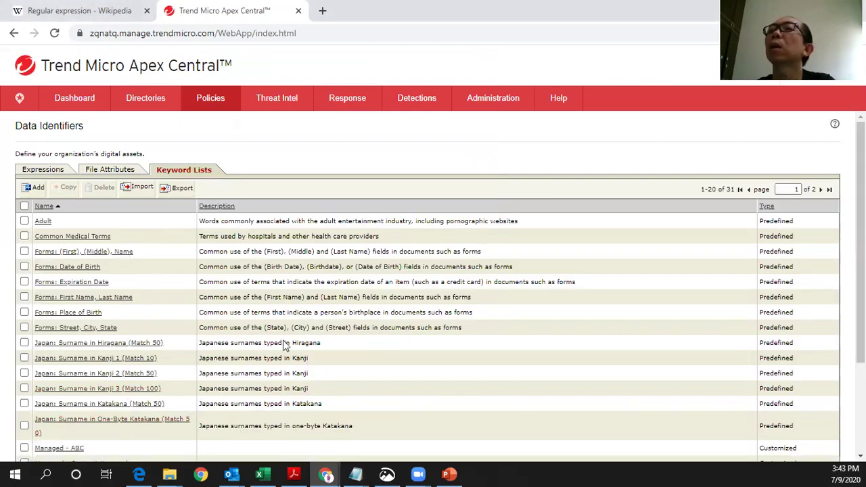
{"action": "scroll", "coordinate": [417, 298], "scroll_direction": "down", "scroll_amount": 2}
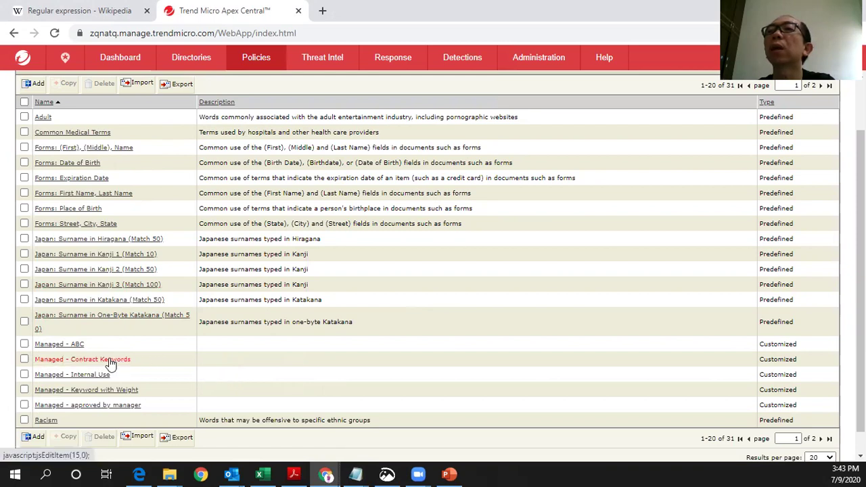
Step: Review the Managed - ABC keyword list (keyword ABC Sdn Bhd) and close it without saving
{"action": "left_click", "coordinate": [77, 345]}
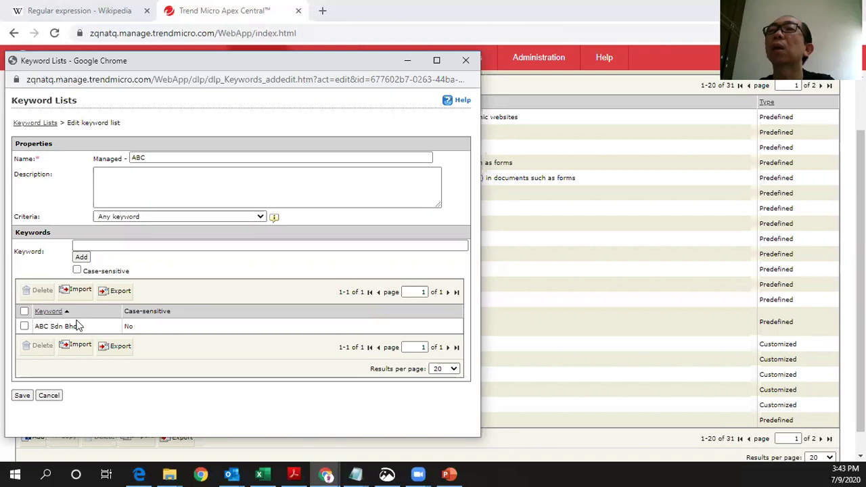
{"action": "left_click", "coordinate": [465, 61]}
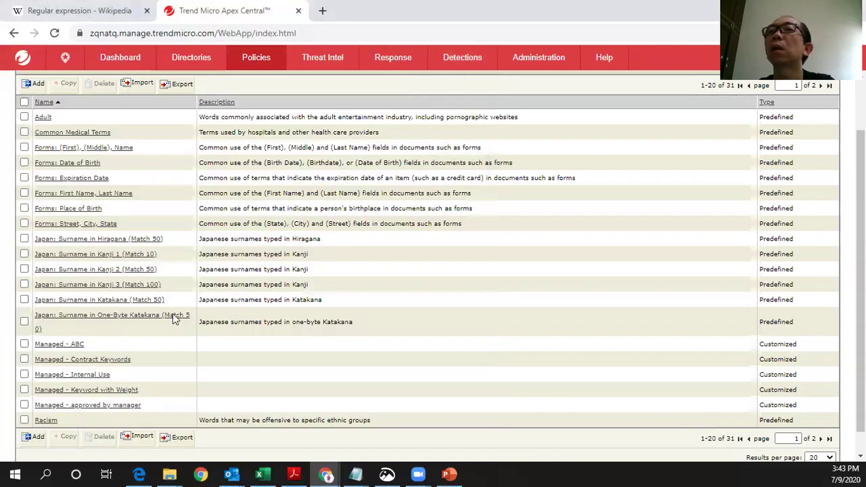
{"action": "left_click", "coordinate": [109, 391]}
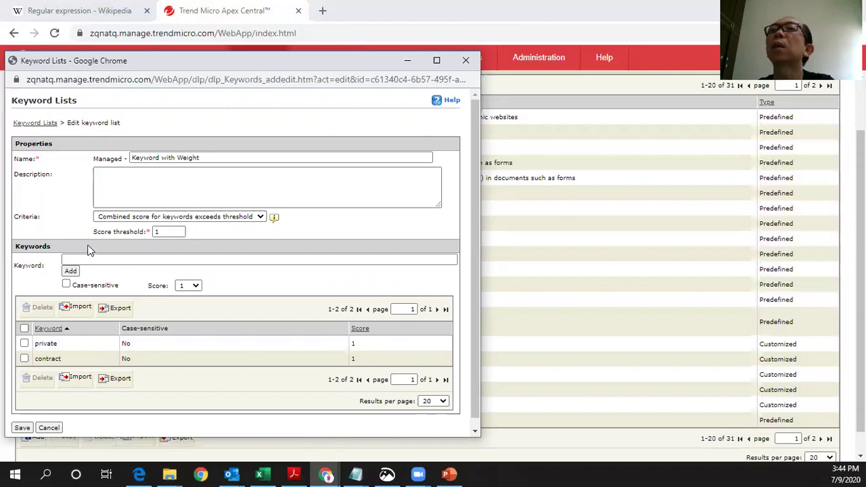
{"action": "left_click", "coordinate": [160, 233]}
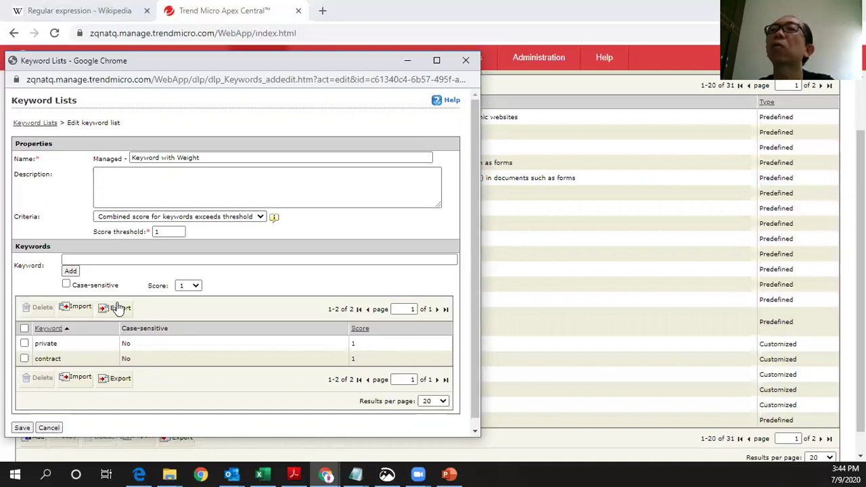
{"action": "left_click", "coordinate": [156, 232]}
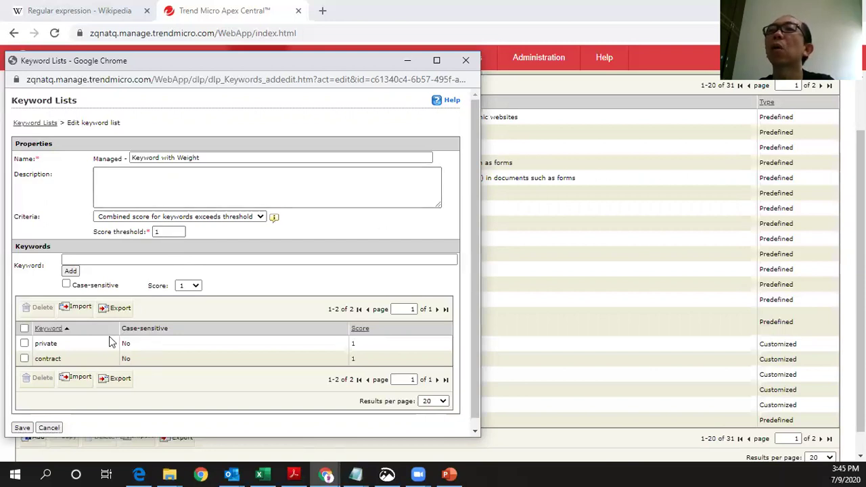
{"action": "left_click", "coordinate": [456, 62]}
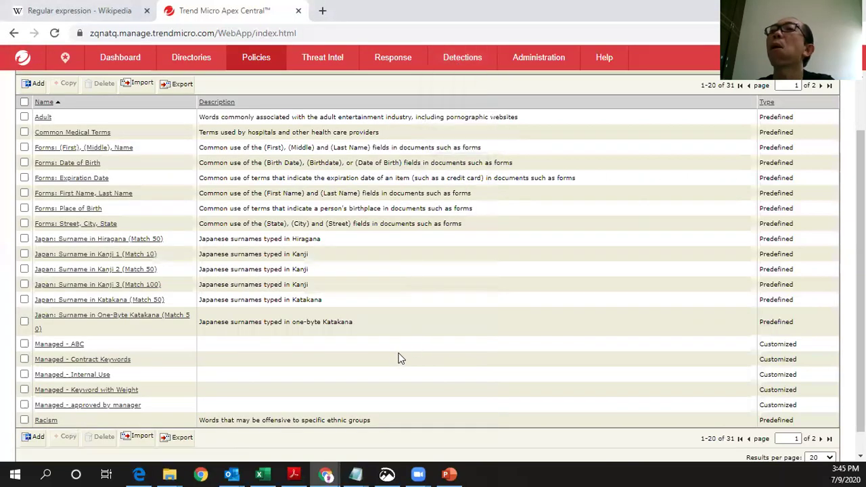
{"action": "scroll", "coordinate": [397, 340], "scroll_direction": "down", "scroll_amount": 2}
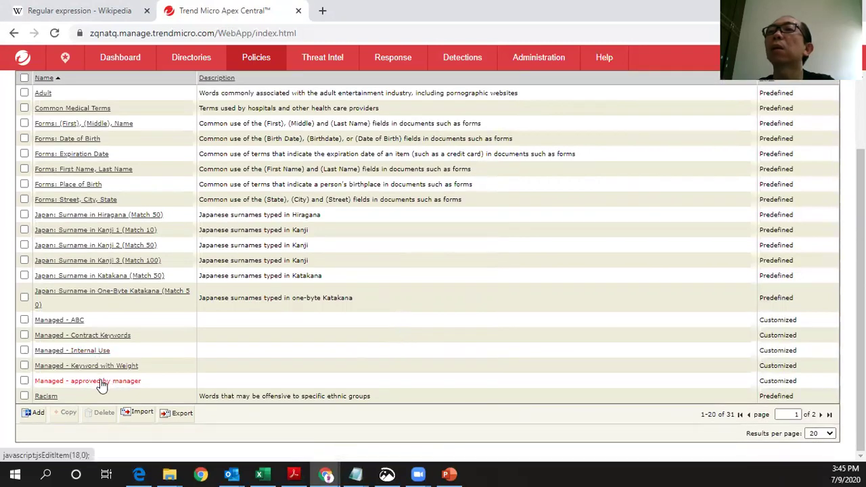
{"action": "left_click", "coordinate": [101, 381]}
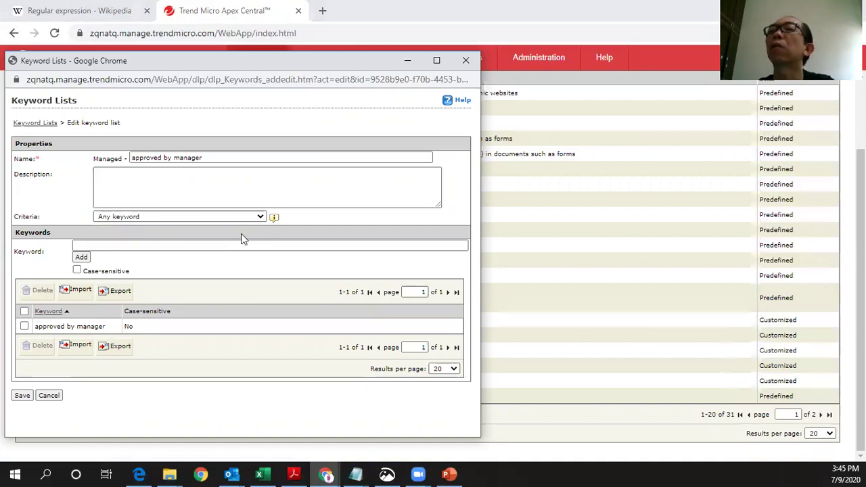
{"action": "left_click", "coordinate": [465, 60]}
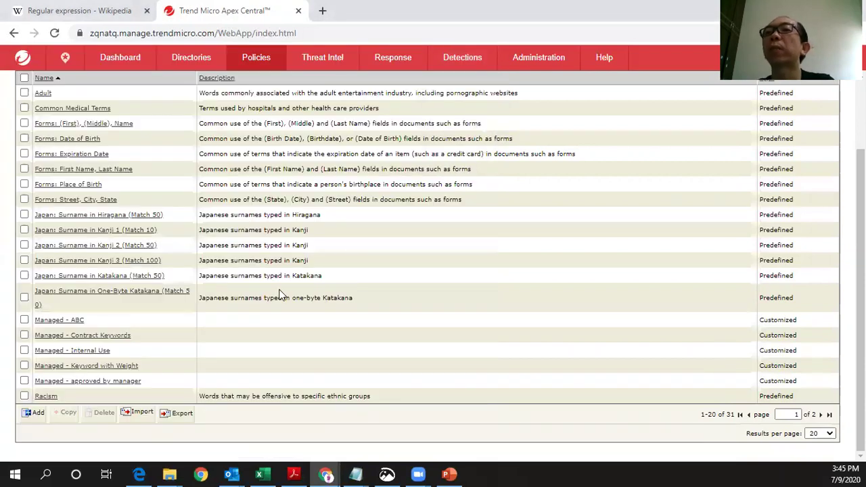
Step: Open the DLP Templates list under Policies > Policy Resources
{"action": "scroll", "coordinate": [279, 296], "scroll_direction": "up", "scroll_amount": 2}
{"action": "mouse_move", "coordinate": [210, 103]}
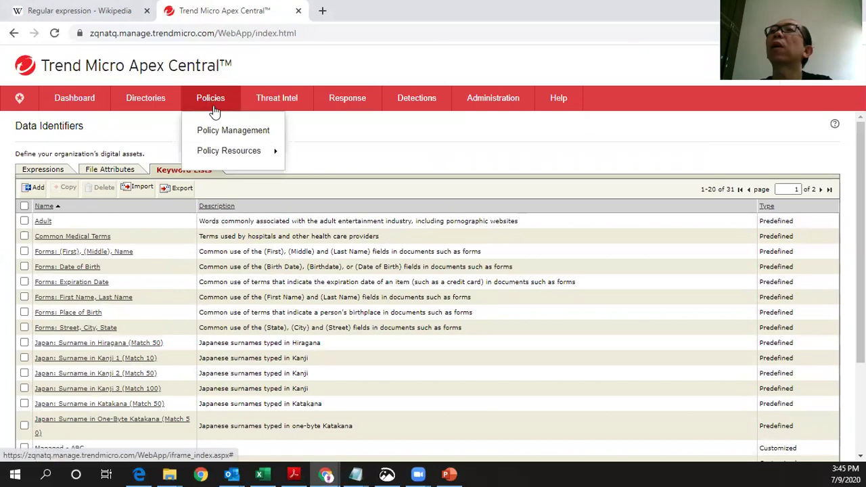
{"action": "mouse_move", "coordinate": [236, 150]}
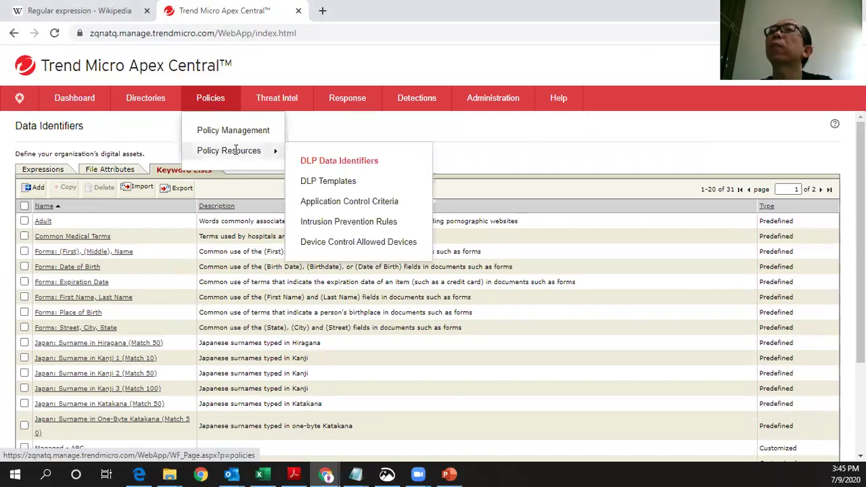
{"action": "left_click", "coordinate": [321, 184]}
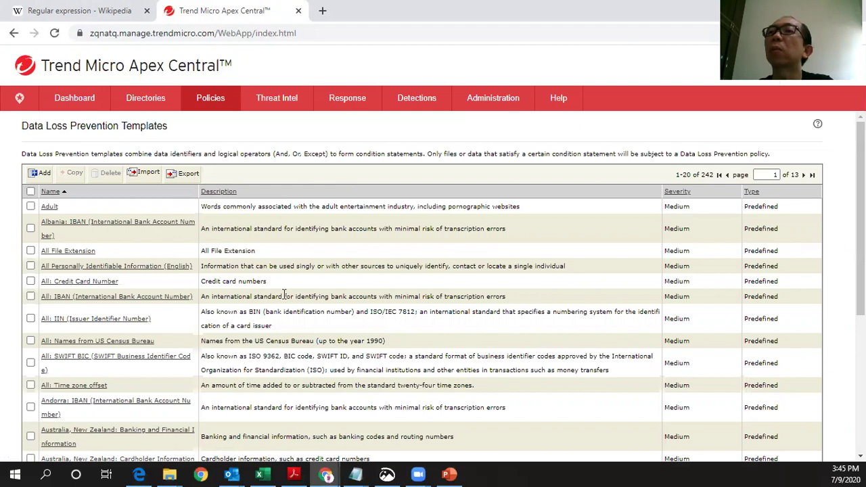
Step: Jump the templates list to page 8 to show the customized Managed templates
{"action": "scroll", "coordinate": [277, 301], "scroll_direction": "down", "scroll_amount": 3}
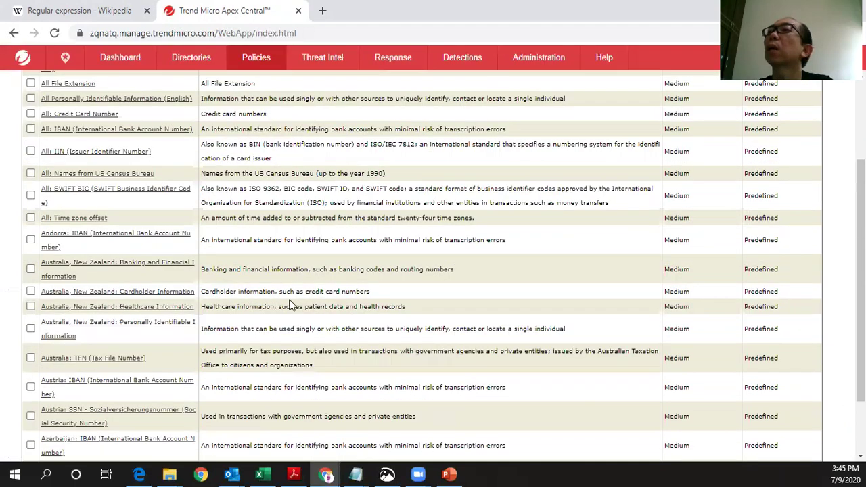
{"action": "scroll", "coordinate": [291, 301], "scroll_direction": "up", "scroll_amount": 3}
{"action": "double_click", "coordinate": [775, 174]}
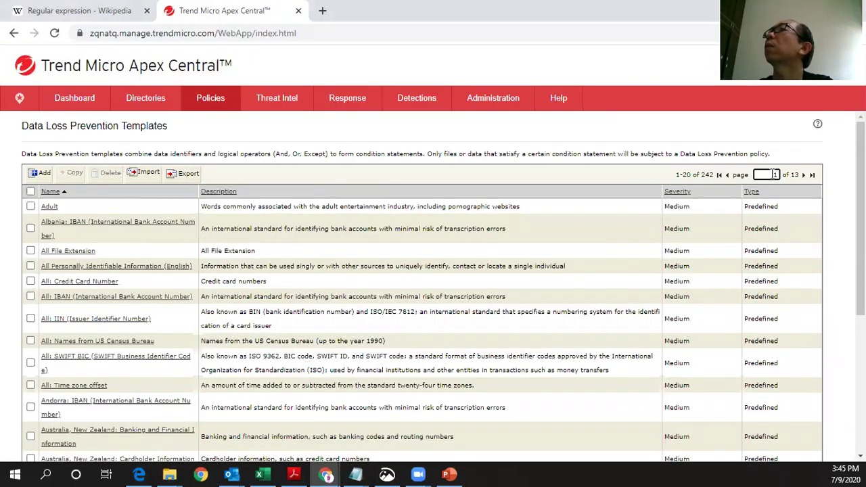
{"action": "type", "text": "8"}
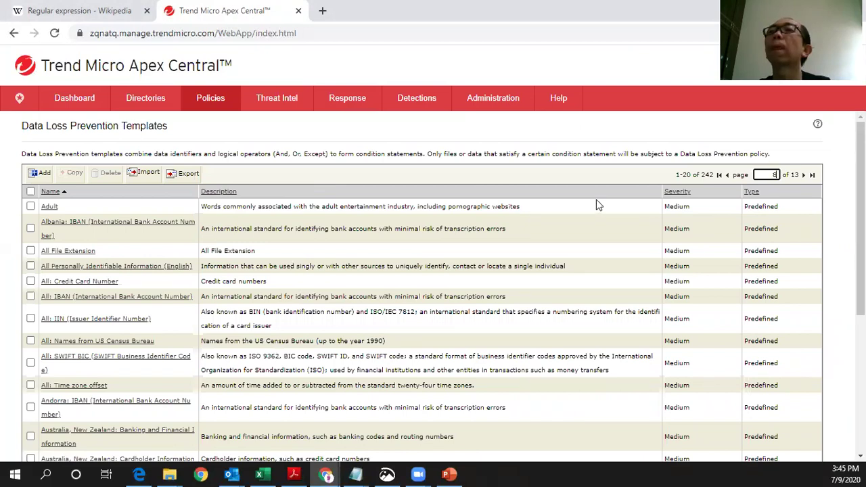
{"action": "key", "text": "Return"}
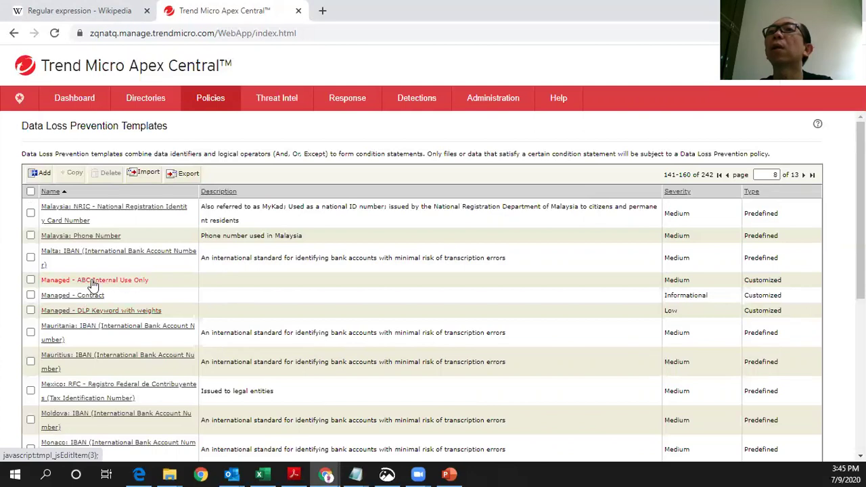
Step: Review the Managed - ABC Internal Use Only template's condition (ABC And Internal Use), then close the editor
{"action": "left_click", "coordinate": [92, 282]}
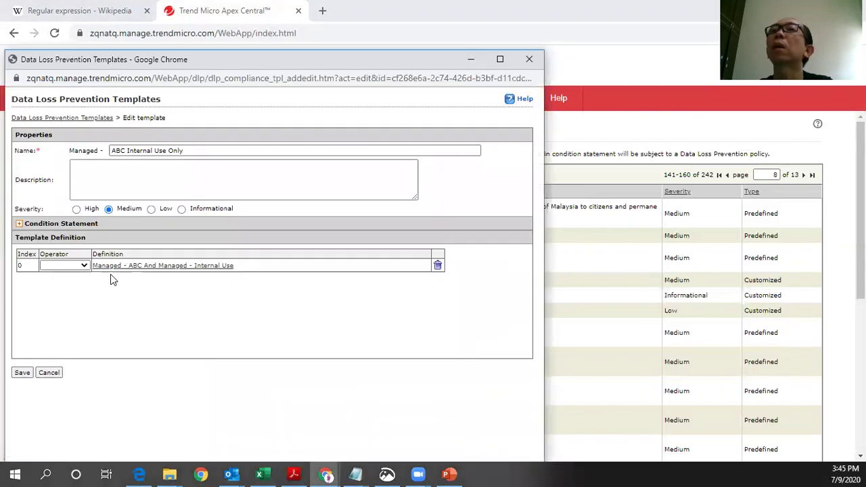
{"action": "left_click", "coordinate": [20, 225]}
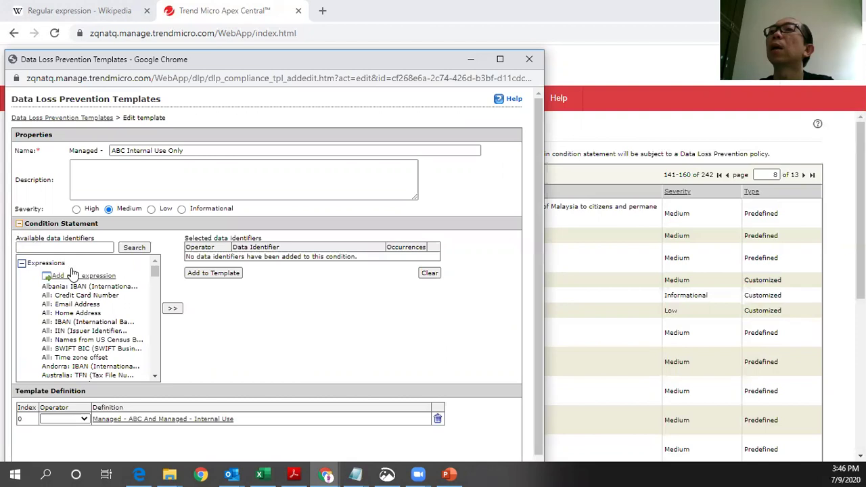
{"action": "left_click", "coordinate": [157, 420]}
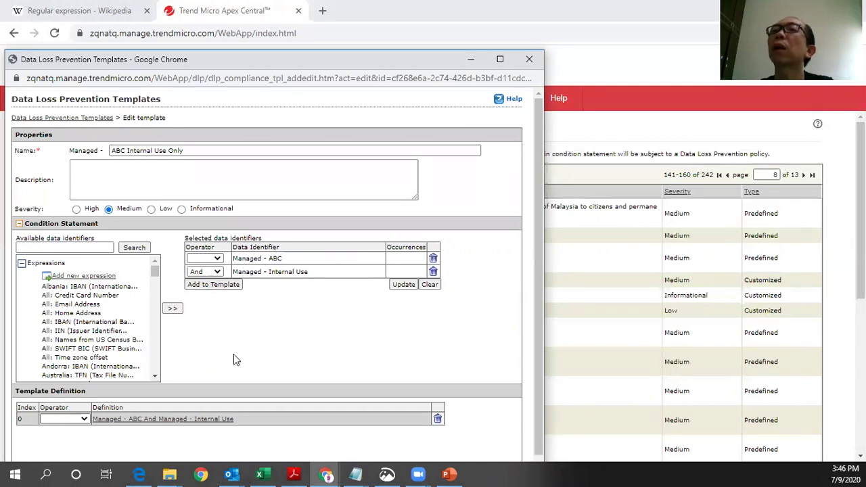
{"action": "scroll", "coordinate": [233, 359], "scroll_direction": "down", "scroll_amount": 1}
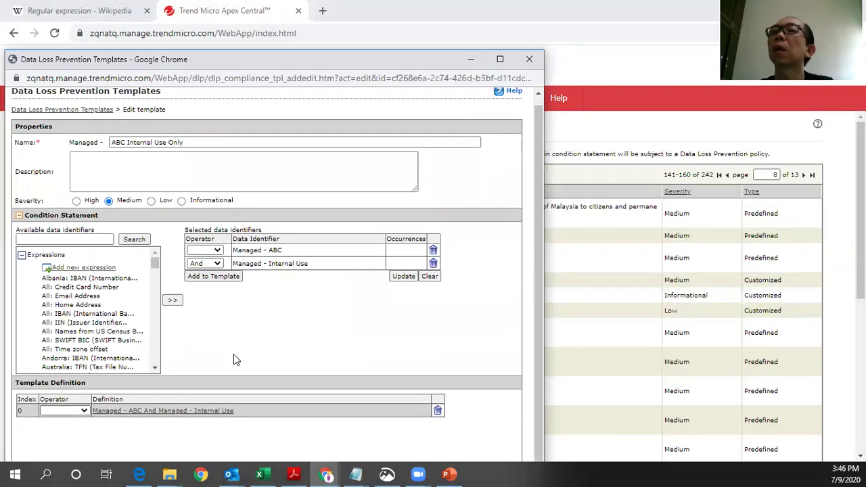
{"action": "scroll", "coordinate": [329, 323], "scroll_direction": "up", "scroll_amount": 1}
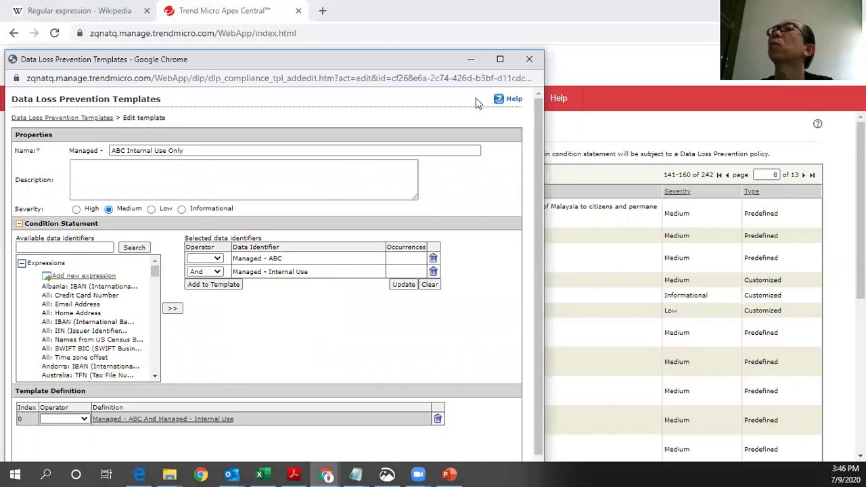
{"action": "left_click", "coordinate": [528, 62]}
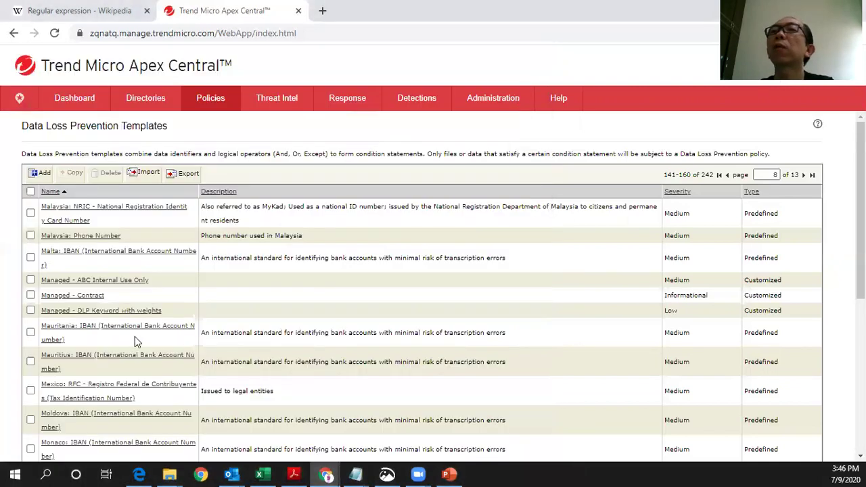
{"action": "left_click", "coordinate": [81, 312]}
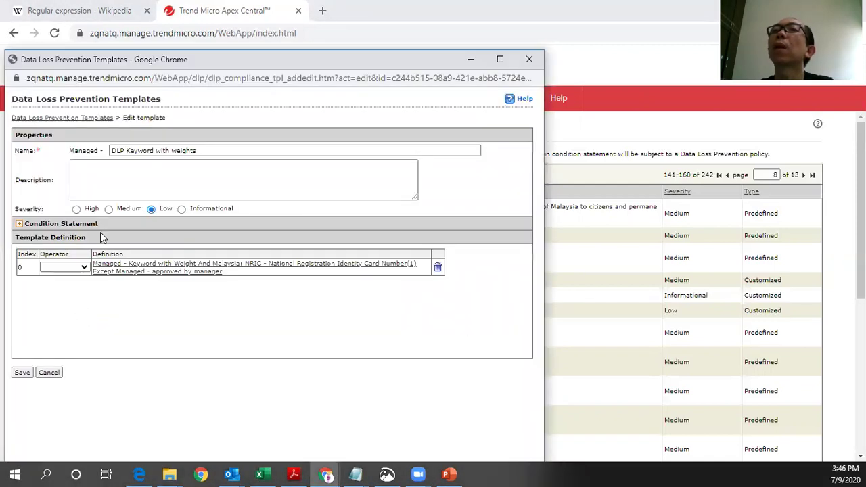
{"action": "left_click", "coordinate": [18, 224]}
{"action": "left_click", "coordinate": [197, 417]}
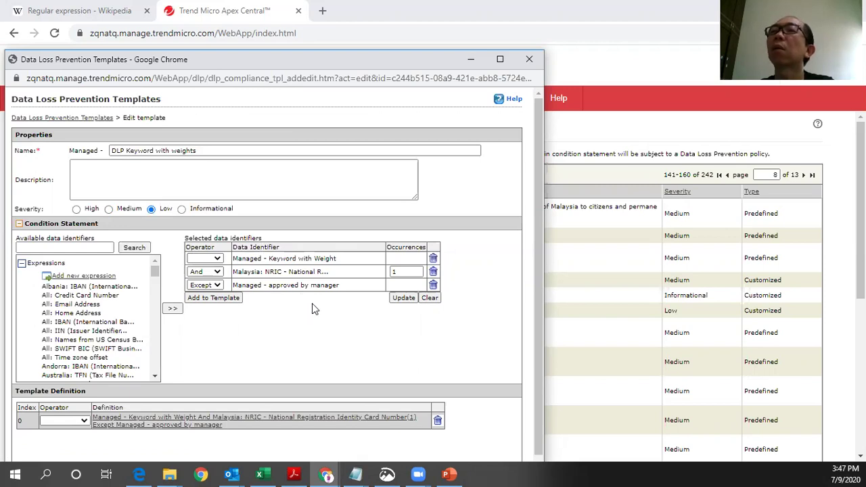
{"action": "left_click", "coordinate": [528, 60]}
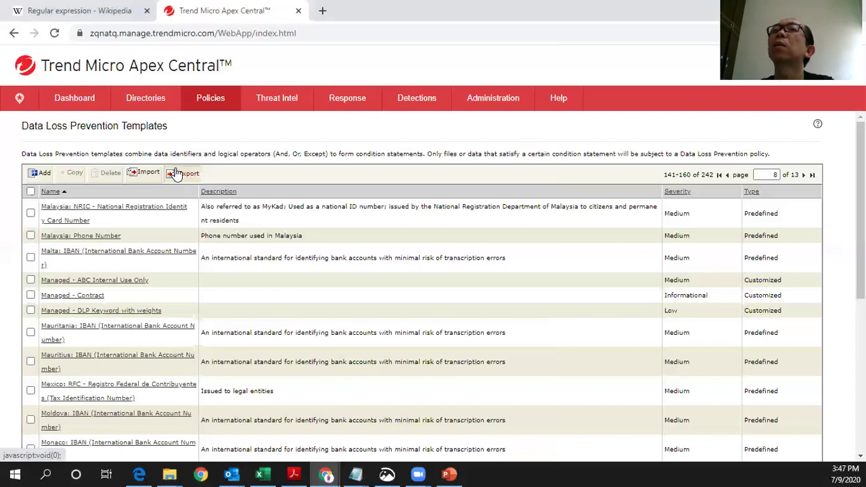
Step: In Policy Management, open the 'Keyword with weight' policy and view its Apex One DLP rules
{"action": "mouse_move", "coordinate": [210, 110]}
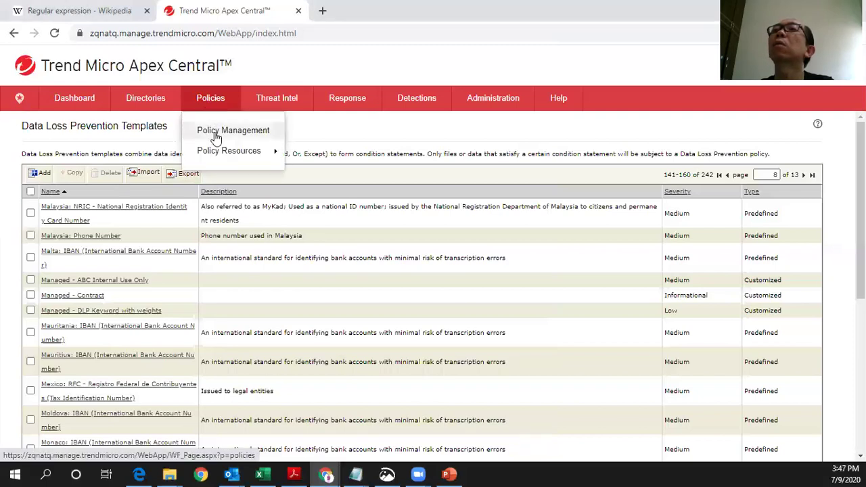
{"action": "left_click", "coordinate": [215, 134]}
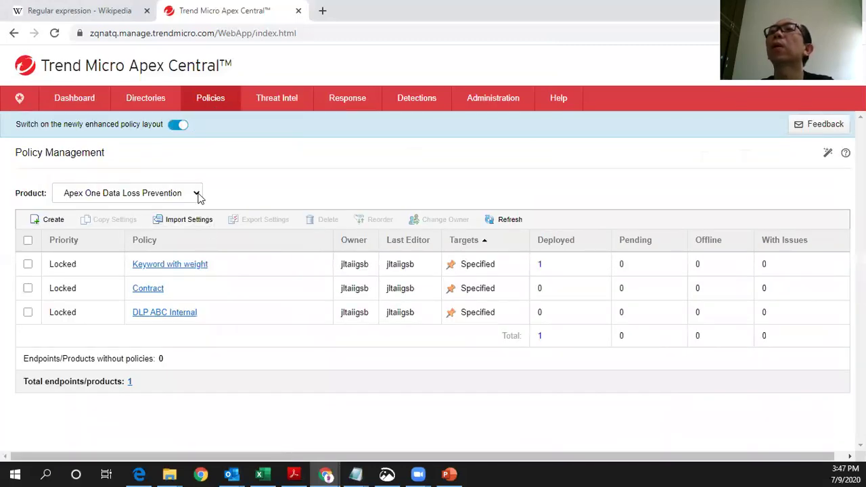
{"action": "left_click", "coordinate": [186, 267]}
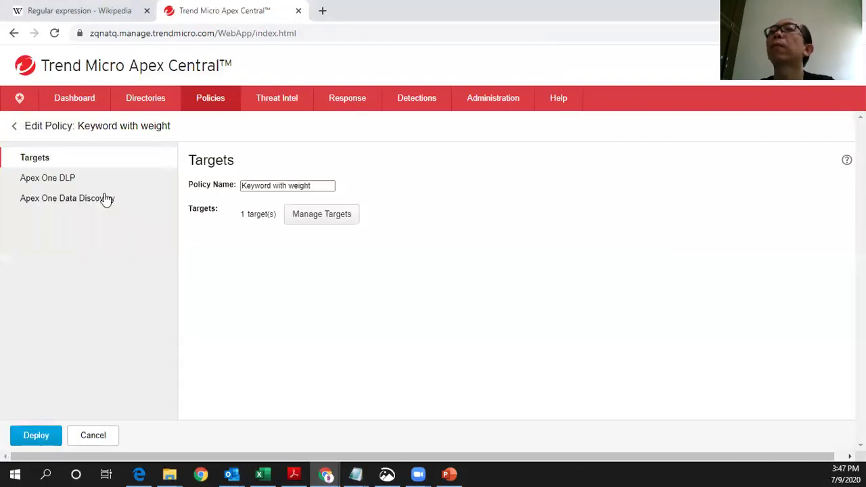
{"action": "left_click", "coordinate": [74, 183]}
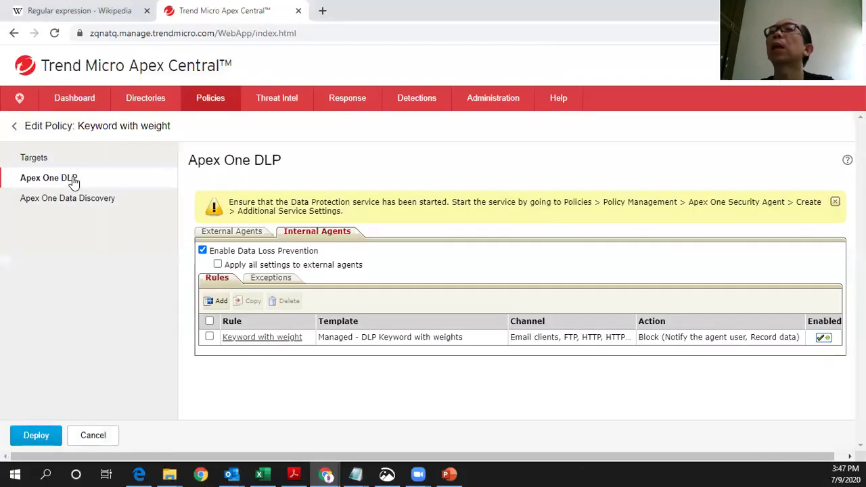
Step: Open the Keyword with weight rule, confirm the DLP Keyword with weights template, and view its Channel settings
{"action": "left_click", "coordinate": [257, 342]}
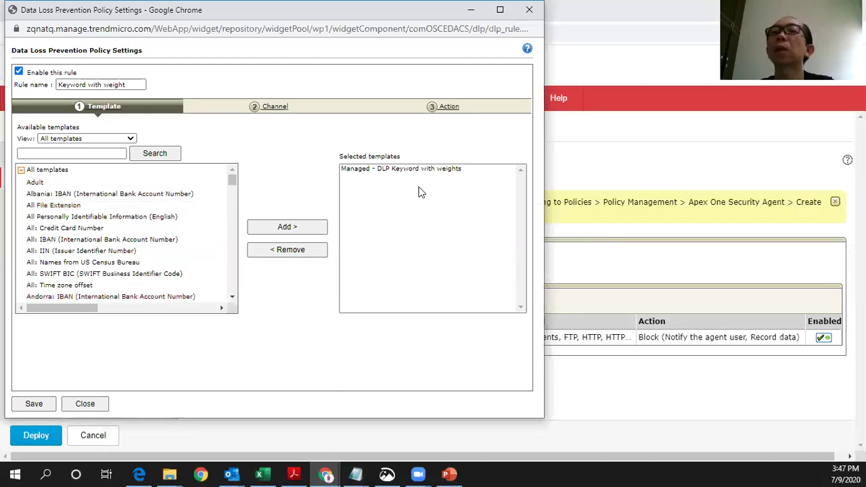
{"action": "left_click", "coordinate": [394, 170]}
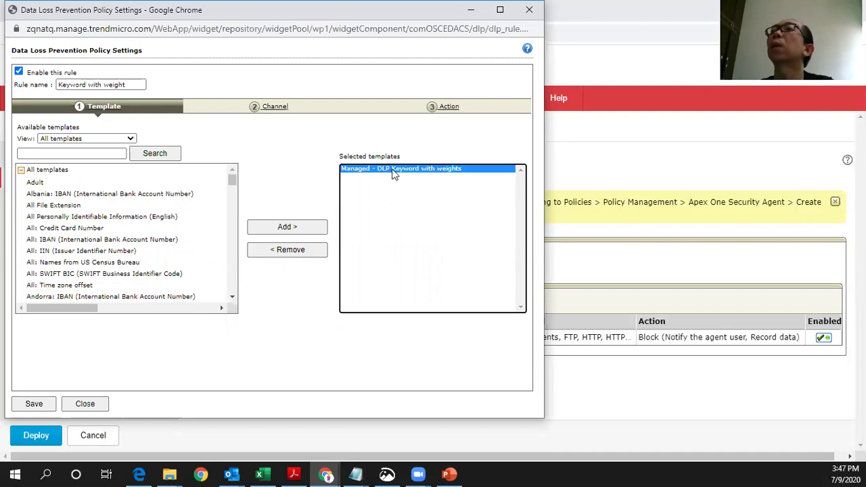
{"action": "left_click", "coordinate": [282, 109]}
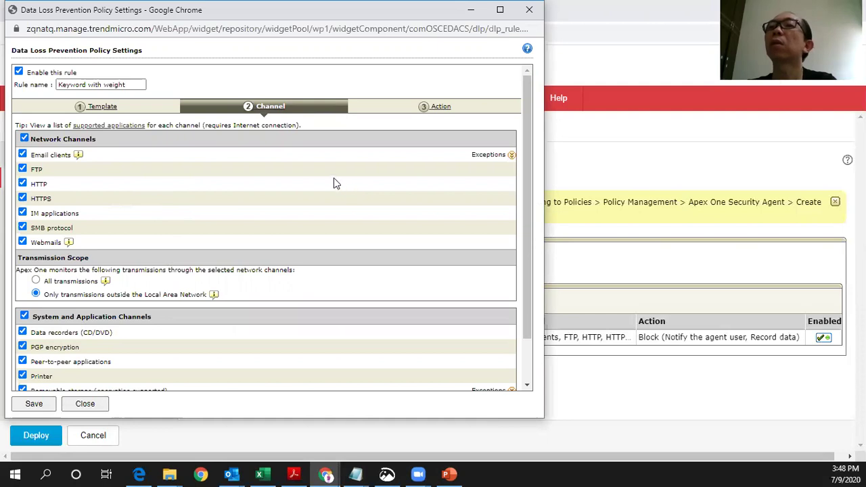
Step: Keep the rule action as Block, trying Pass briefly before reselecting Block
{"action": "left_click", "coordinate": [436, 113]}
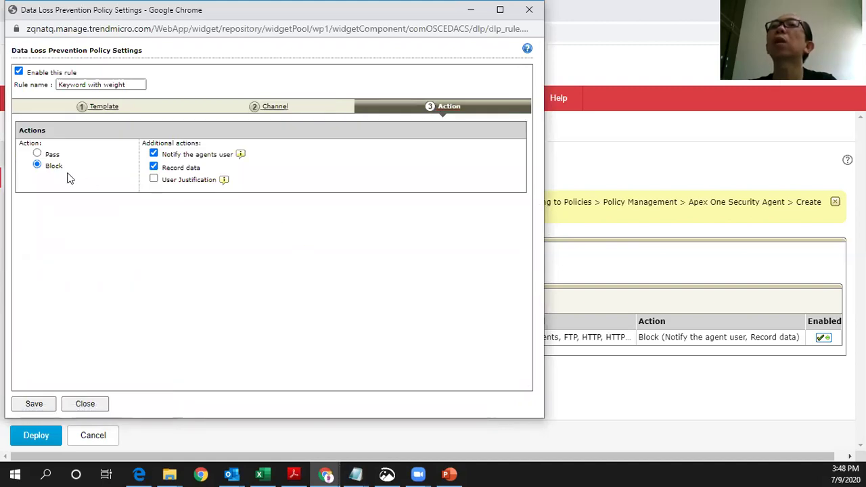
{"action": "left_click", "coordinate": [38, 153]}
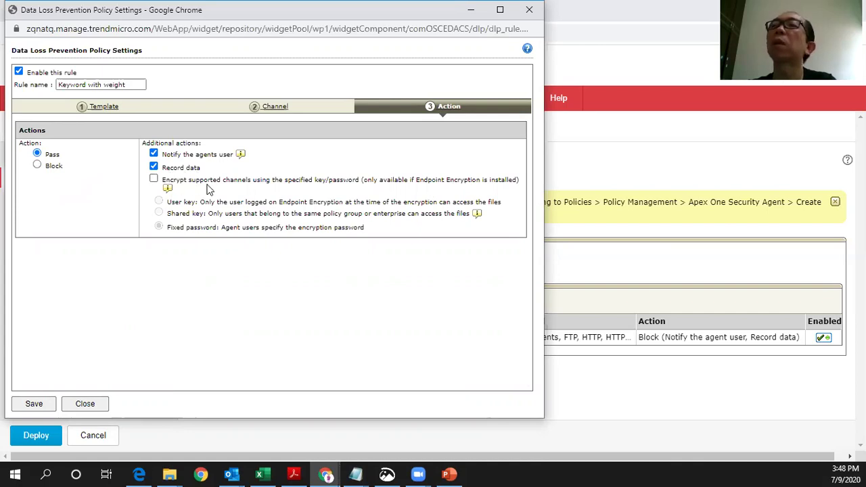
{"action": "left_click", "coordinate": [54, 167]}
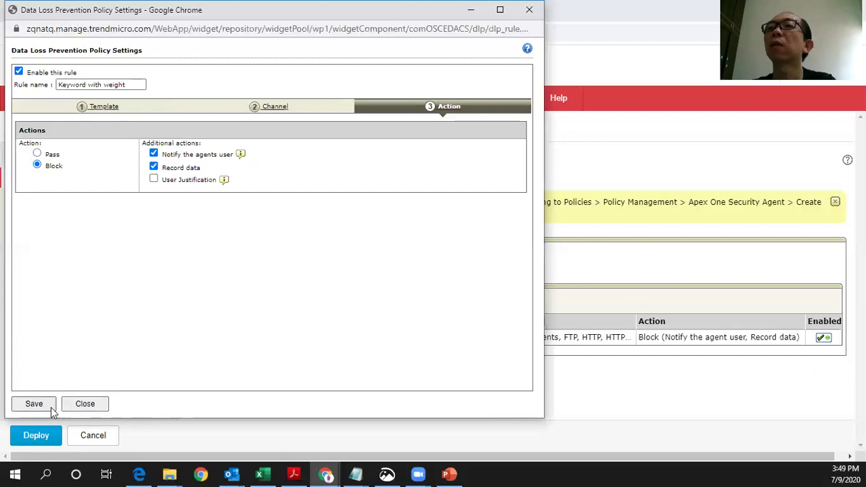
Step: Close the rule settings, tick the Keyword with weight rule, and deploy the policy to agents
{"action": "left_click", "coordinate": [84, 404]}
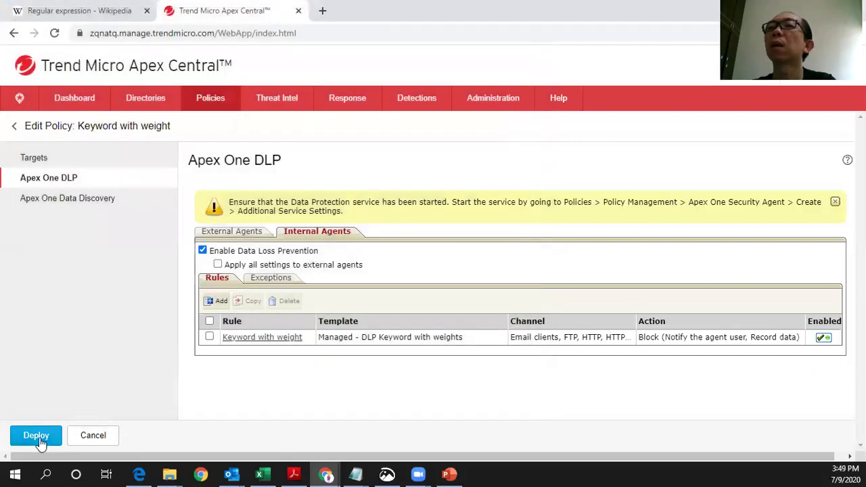
{"action": "left_click", "coordinate": [209, 336]}
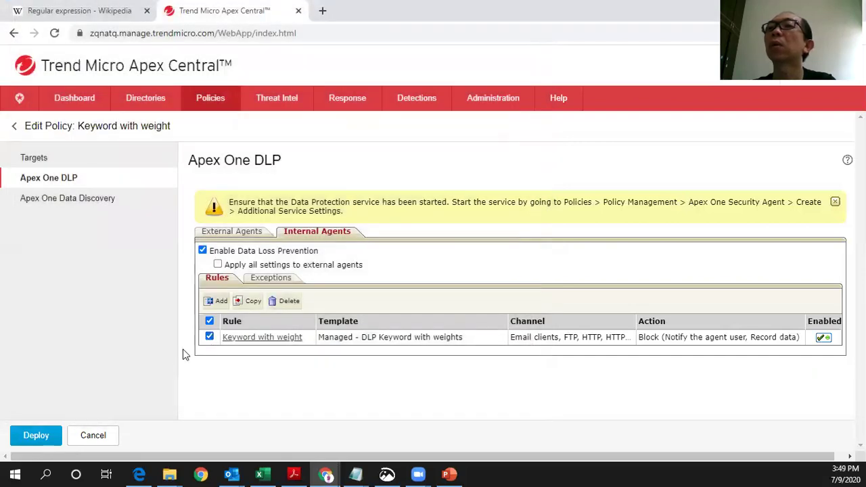
{"action": "left_click", "coordinate": [46, 438]}
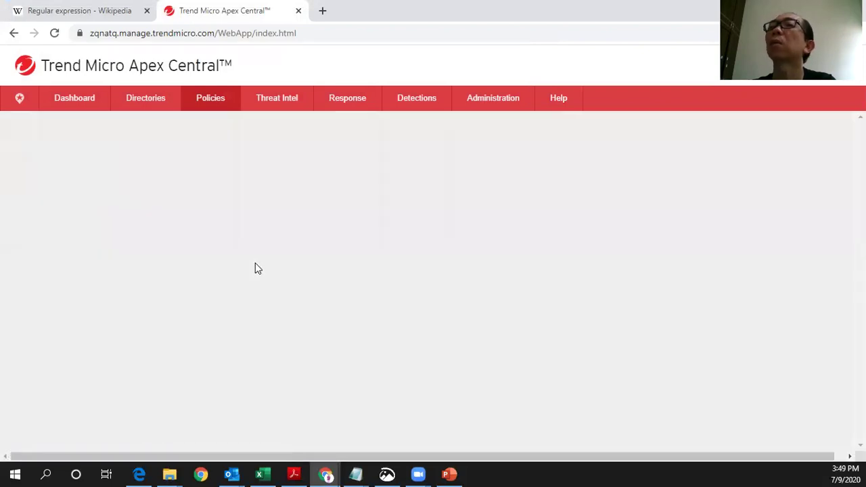